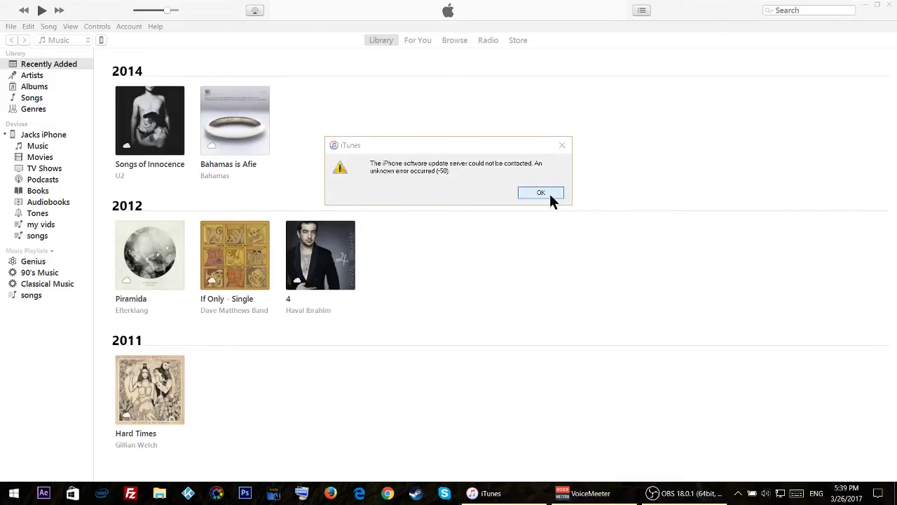
Dismiss the iPhone software update server error to reveal the Recently Added albums
left_click(540, 192)
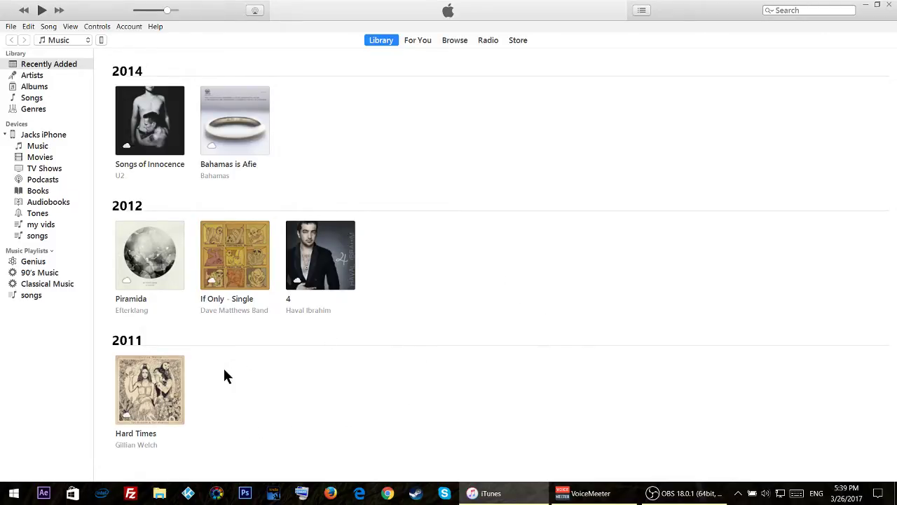
Open the iPhone 7 Summary page and review its iCloud backup and sync options
left_click(101, 41)
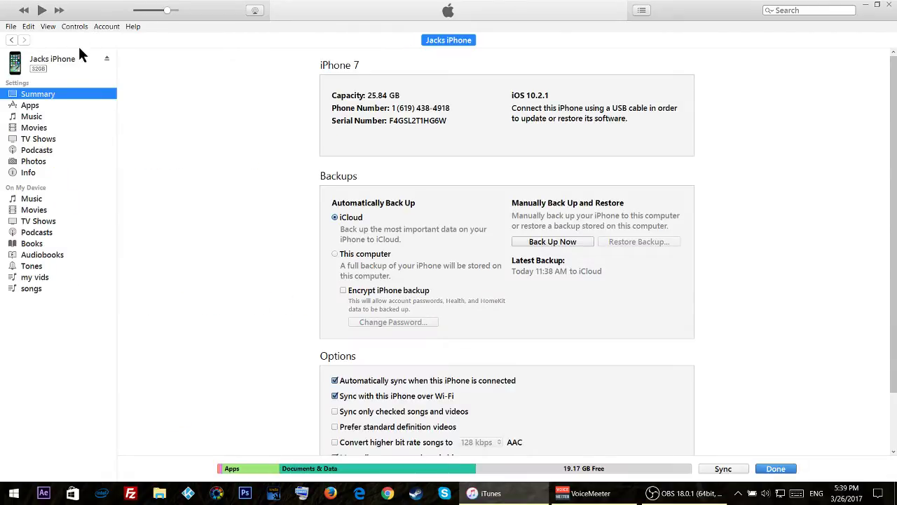
scroll(532, 101, "down", 2)
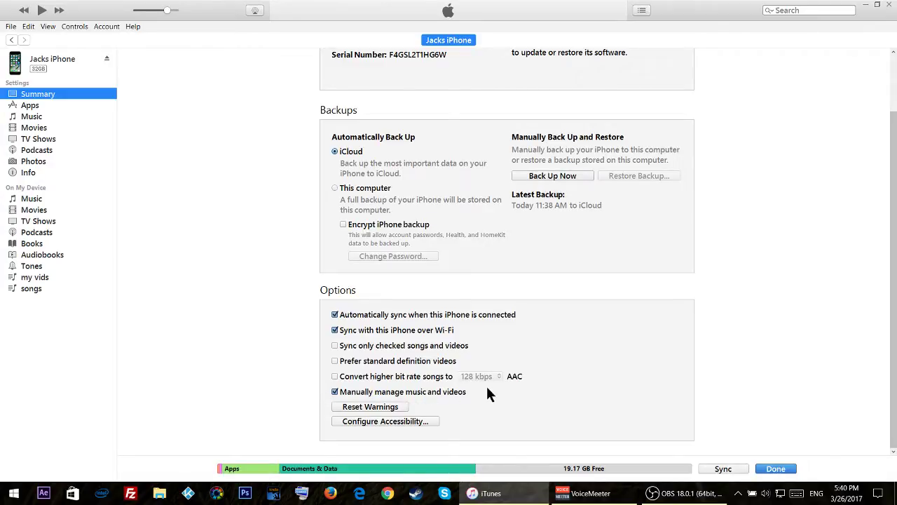
scroll(476, 384, "up", 2)
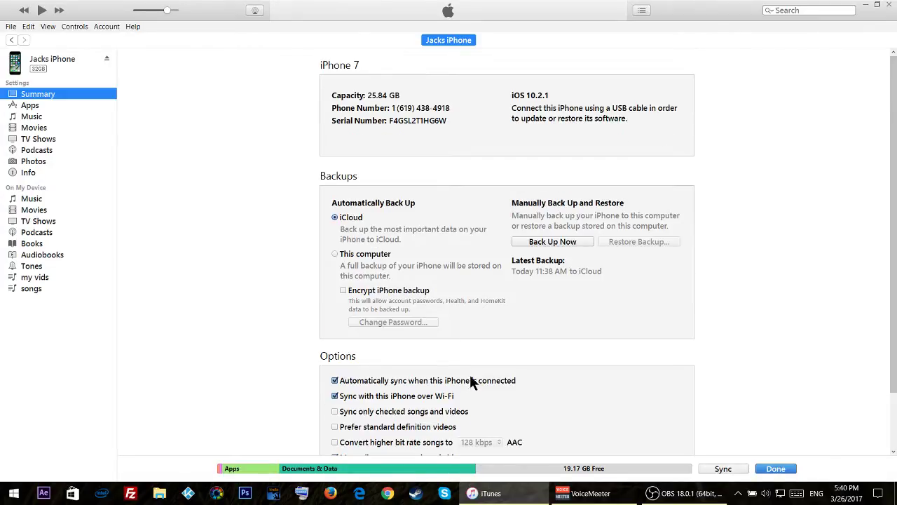
Return to the library, add Movies to the media-kind menu, and show the Movies library
left_click(13, 40)
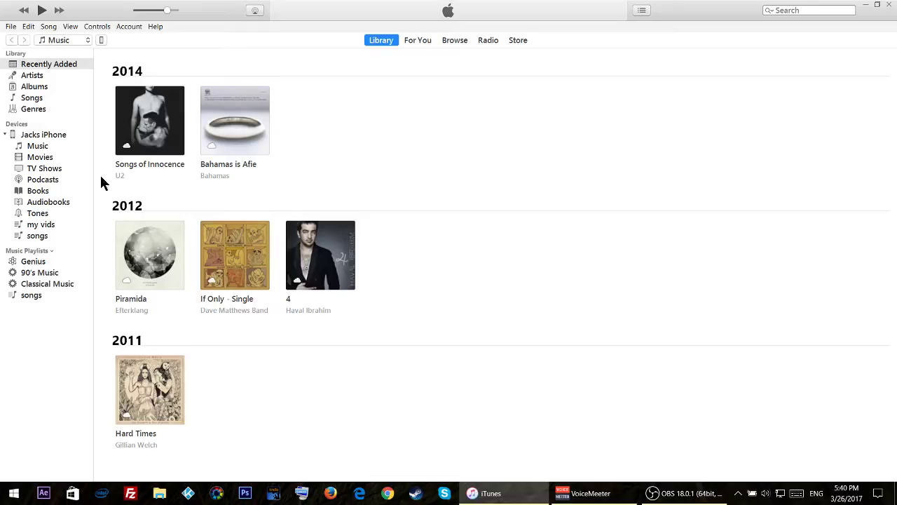
left_click(76, 40)
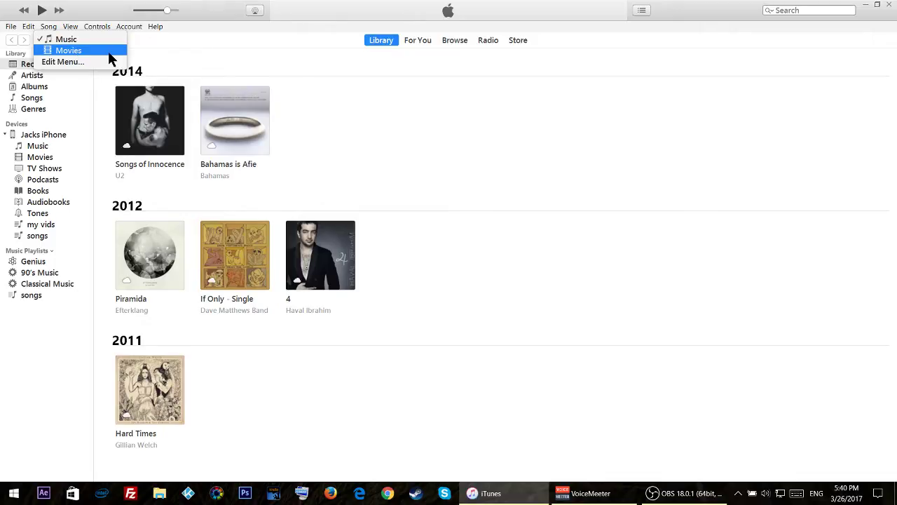
left_click(62, 62)
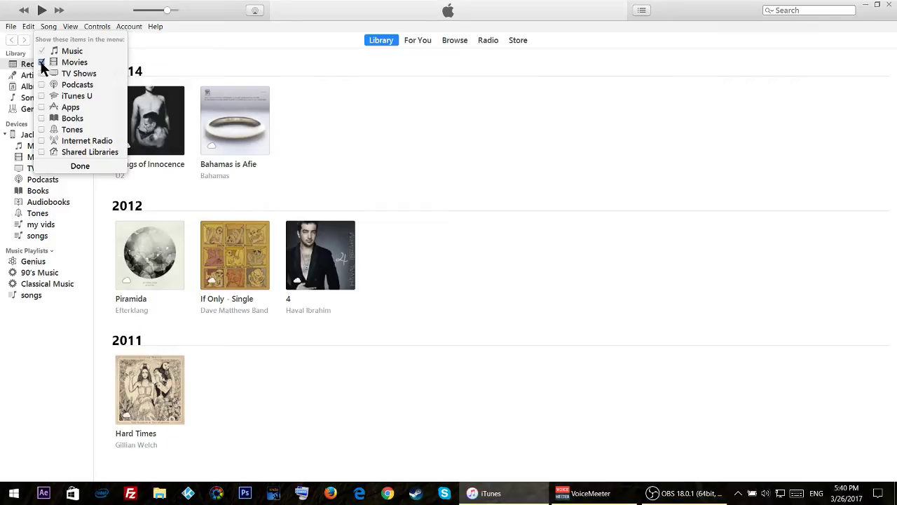
left_click(84, 166)
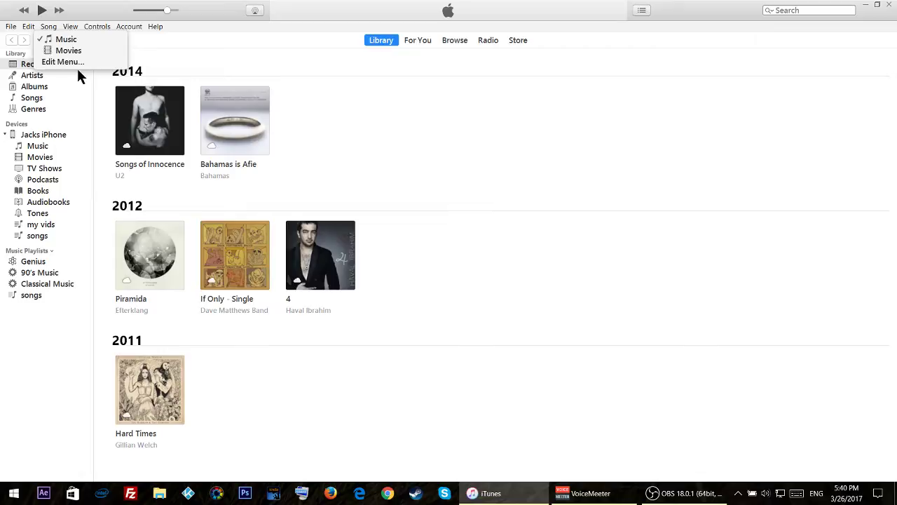
left_click(70, 49)
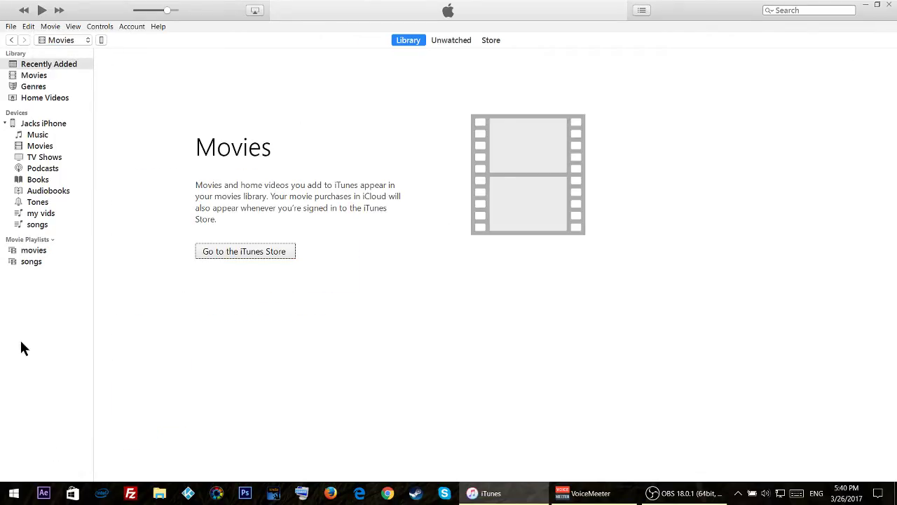
Delete the 'songs' movie playlist from the sidebar
left_click(38, 328)
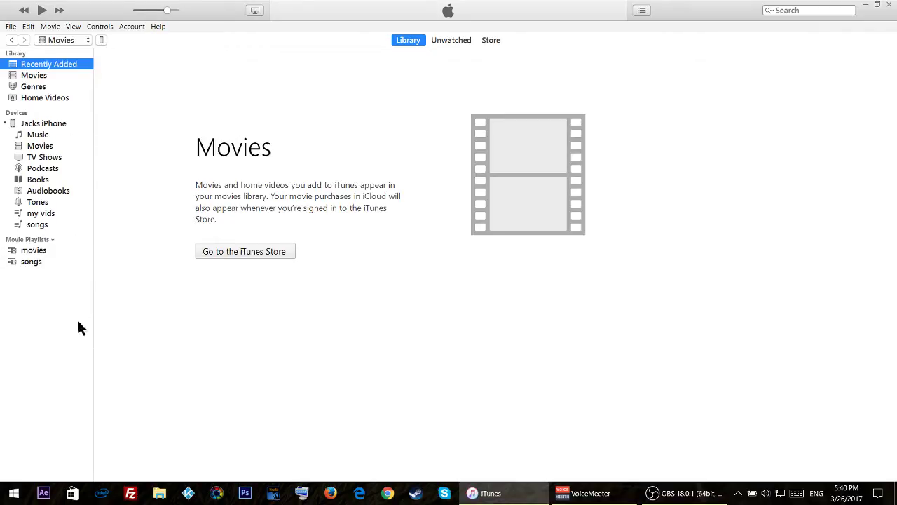
left_click(32, 262)
right_click(32, 262)
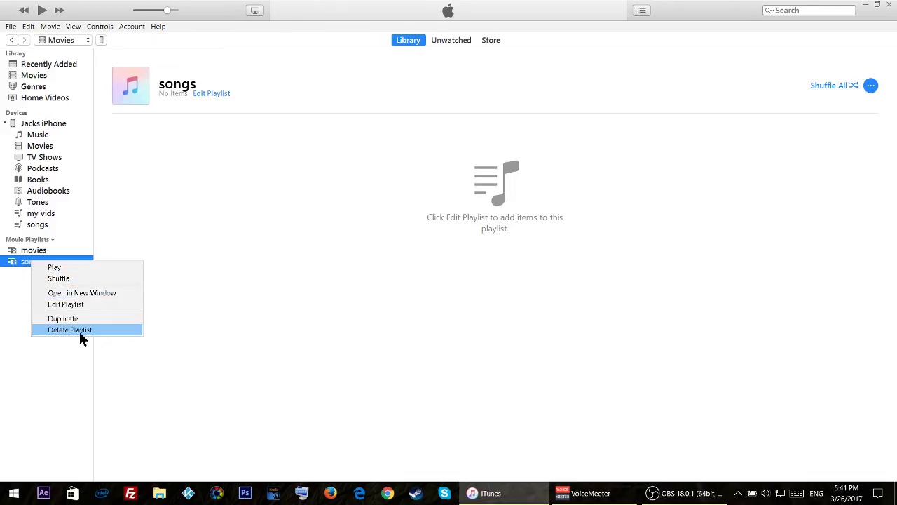
left_click(78, 329)
Delete the 'movies' movie playlist as well
right_click(22, 249)
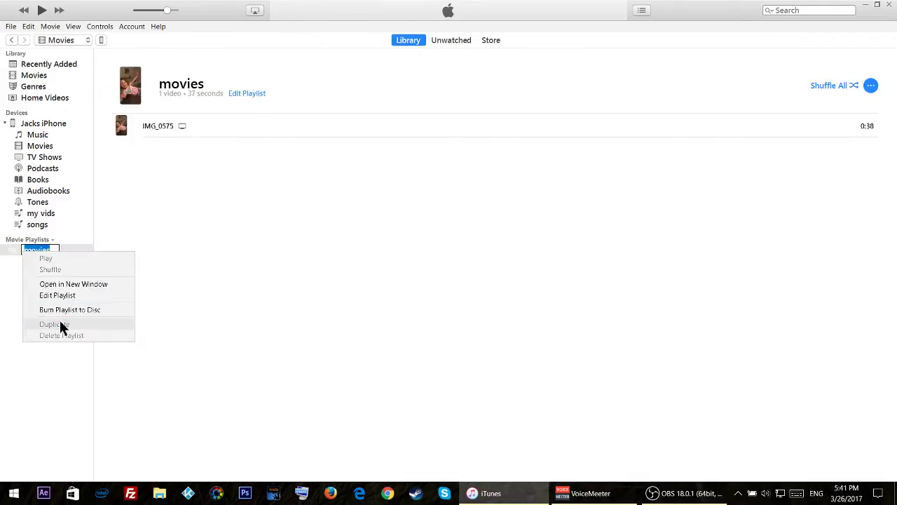
left_click(9, 291)
right_click(32, 254)
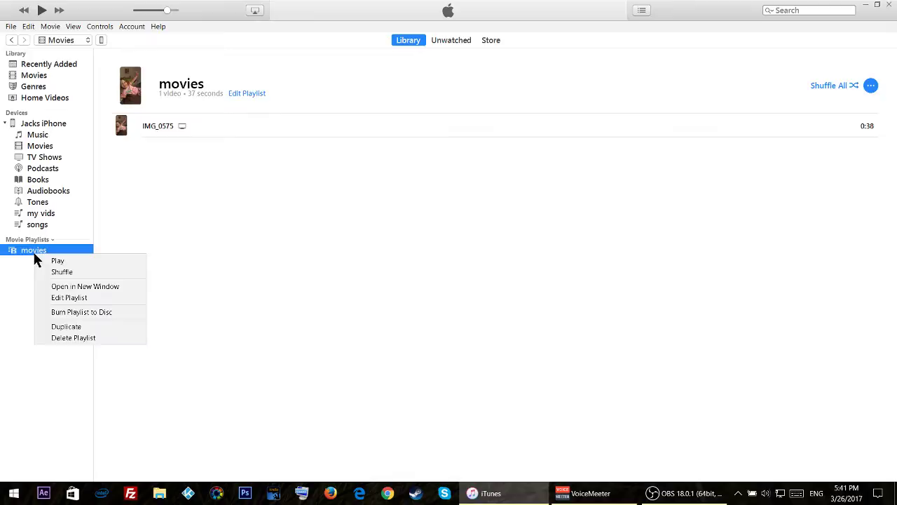
left_click(90, 338)
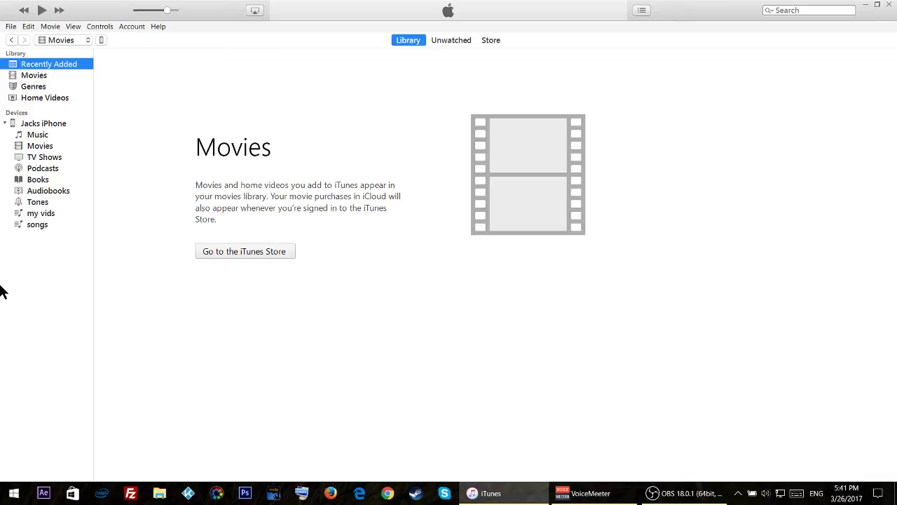
Create a new playlist named 'movies', open it, and maximize the iTunes window
right_click(21, 249)
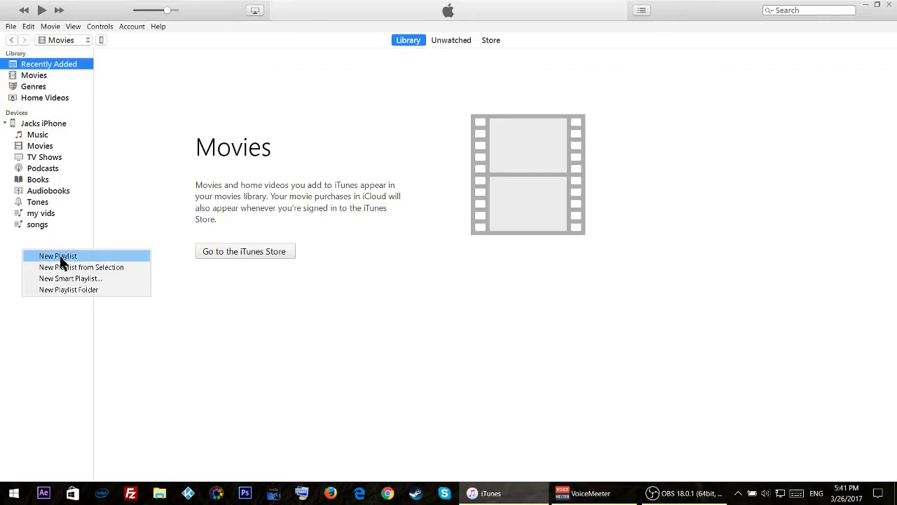
left_click(105, 256)
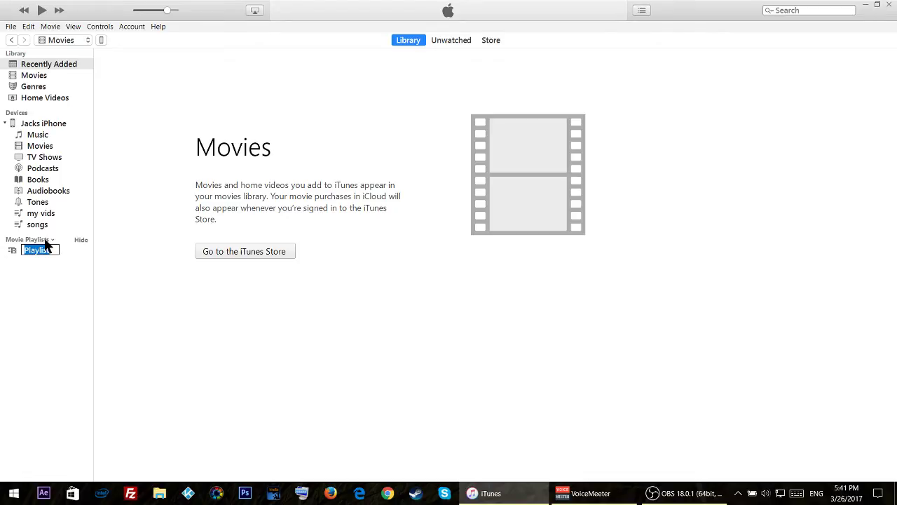
type("movies")
key("Return")
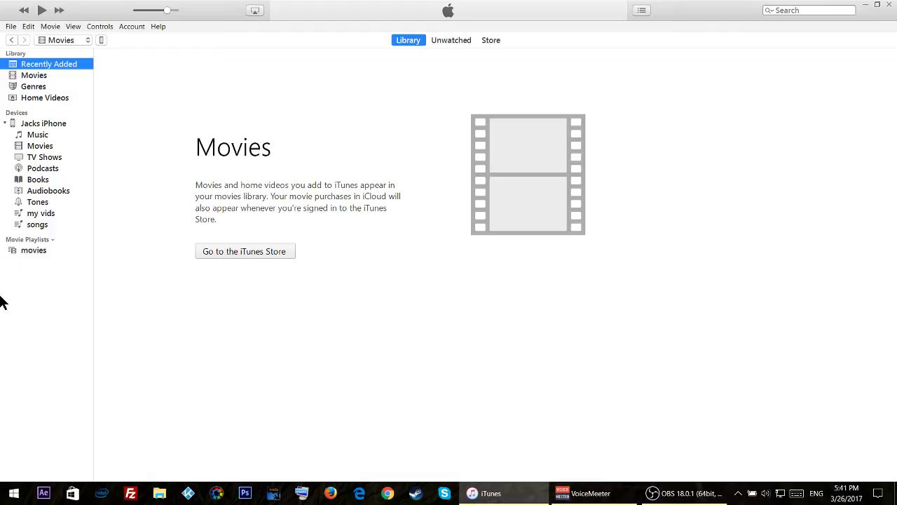
left_click(24, 252)
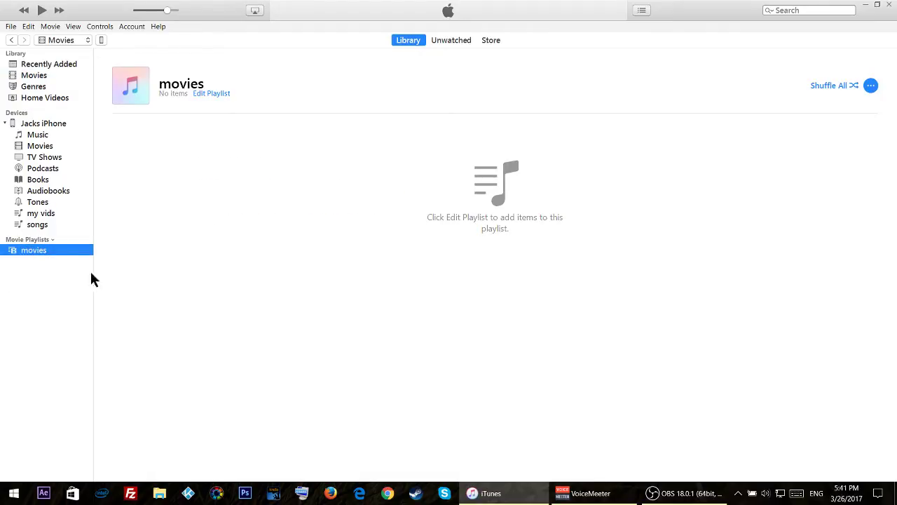
left_click(877, 5)
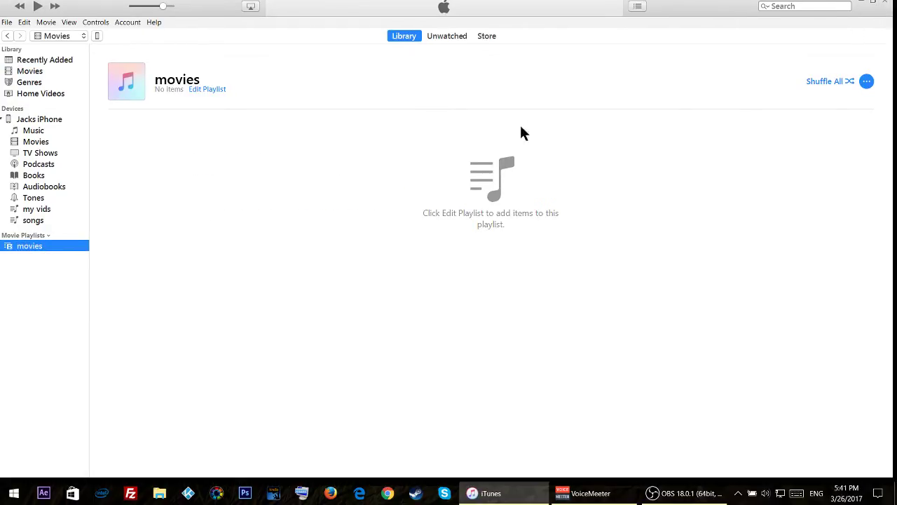
Shrink the iTunes window to reveal the desktop and drag Video.MOV into the 'movies' playlist
double_click(595, 7)
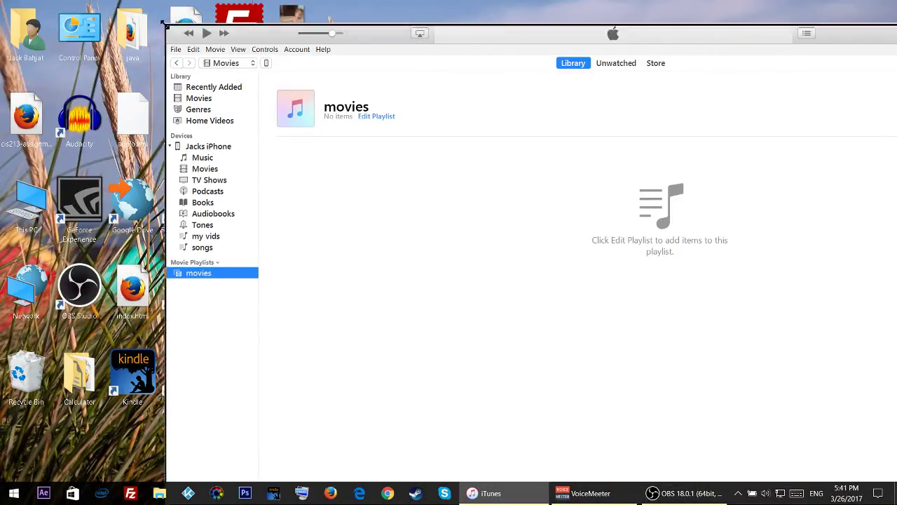
left_click_drag(167, 24, 447, 200)
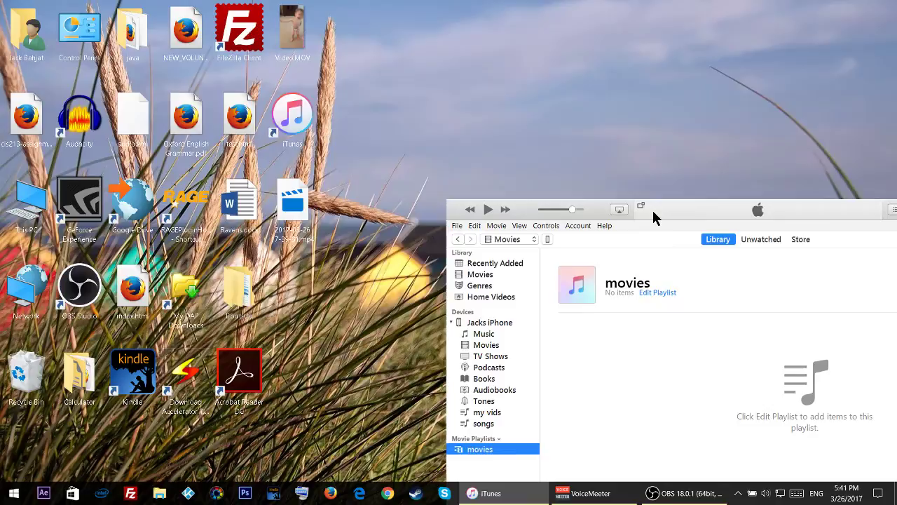
left_click_drag(652, 213, 551, 85)
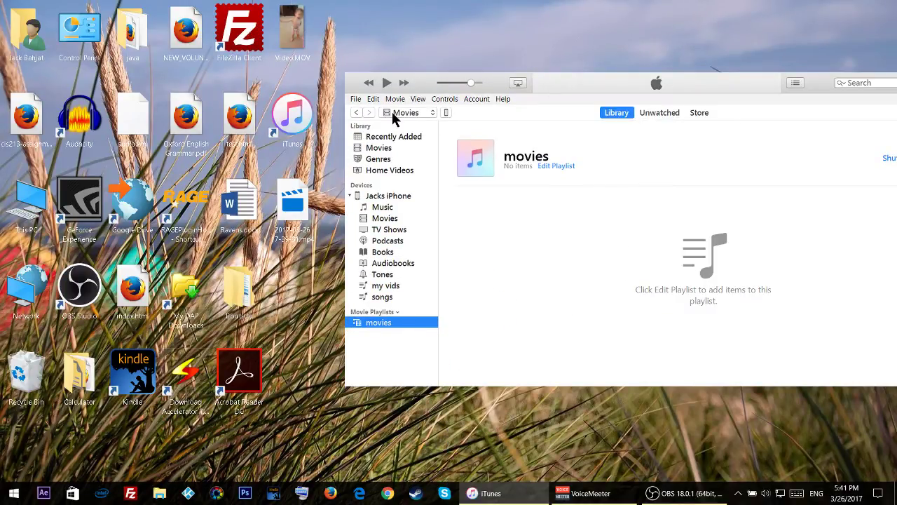
left_click(371, 35)
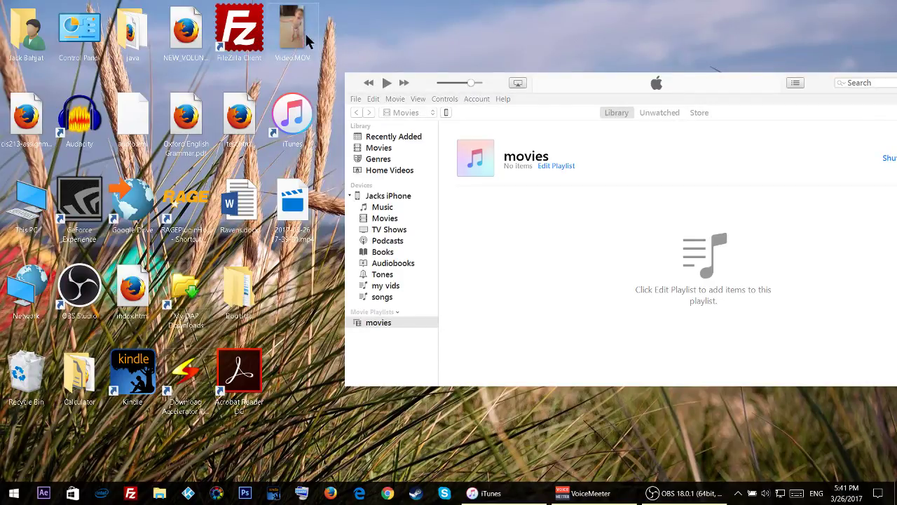
left_click_drag(293, 31, 515, 253)
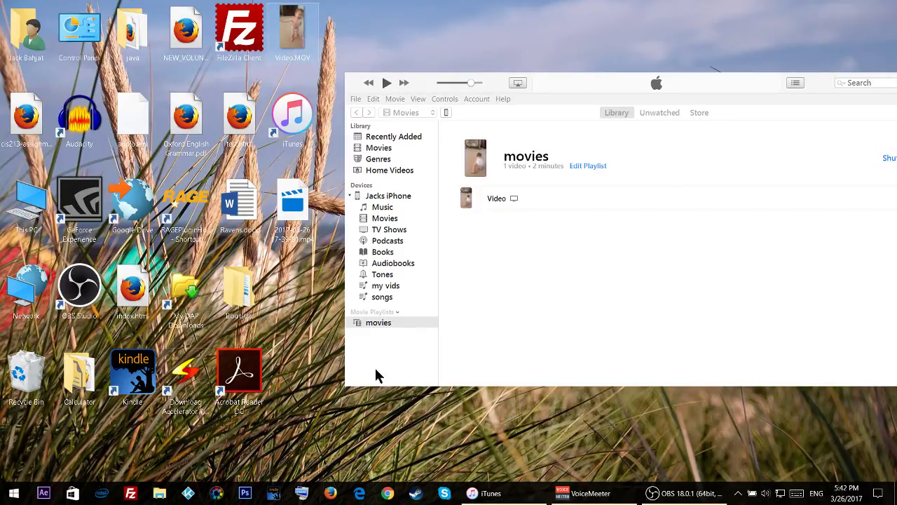
Drag the 'movies' playlist onto the iPhone under Devices in the sidebar
left_click_drag(362, 328, 383, 199)
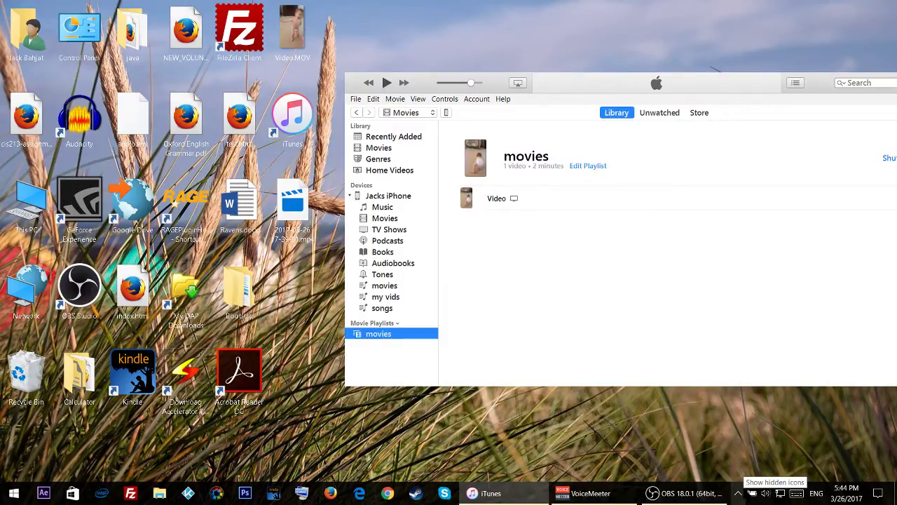
Open the OBS Studio tray icon's menu from the hidden notification icons
left_click(738, 492)
right_click(738, 470)
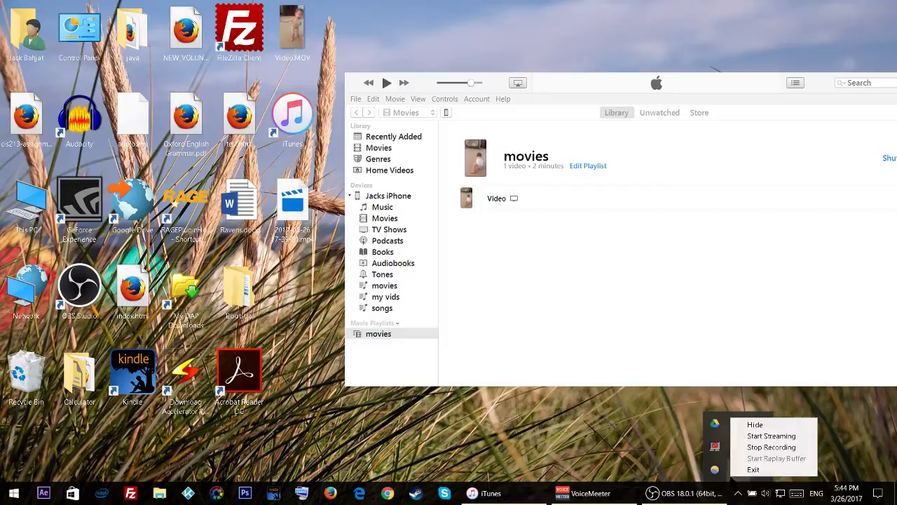